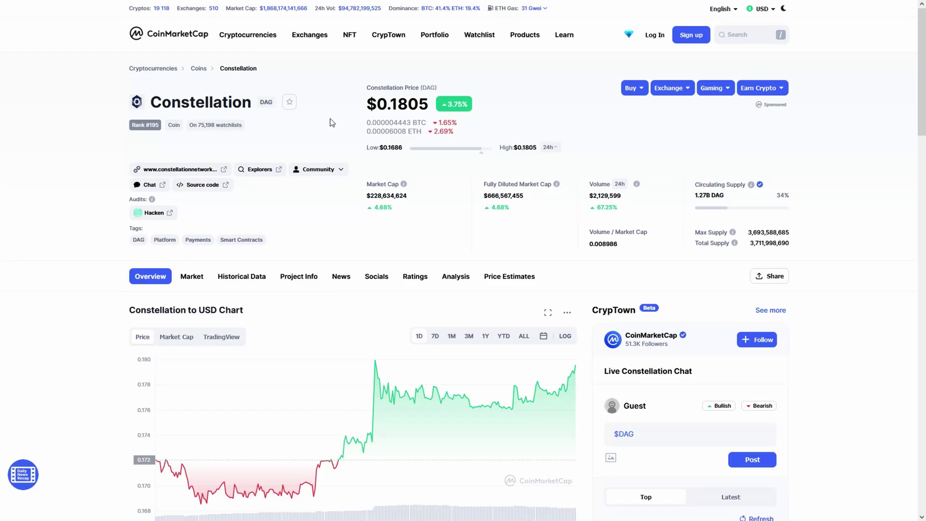
scroll(51, 301, down, 3)
scroll(52, 299, up, 3)
Follow the constellationnetwork link from CoinMarketCap's Constellation page to the official site.
click(179, 169)
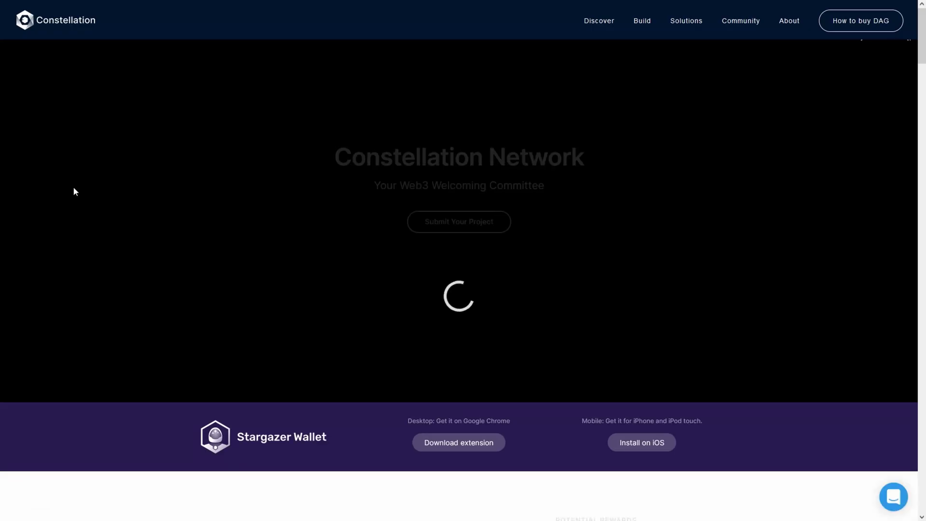
scroll(66, 324, down, 2)
scroll(66, 326, down, 3)
scroll(64, 327, down, 5)
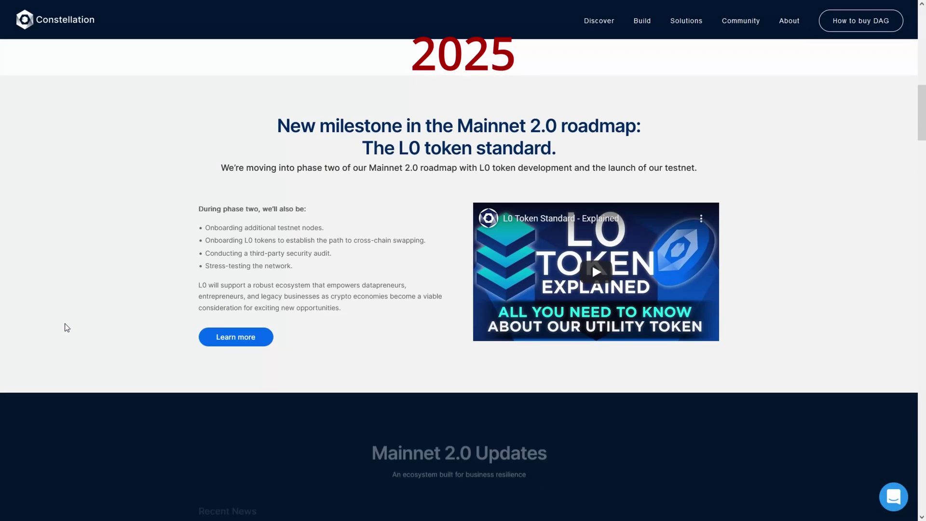
scroll(64, 328, down, 3)
scroll(64, 327, down, 2)
scroll(65, 327, down, 2)
scroll(64, 327, down, 2)
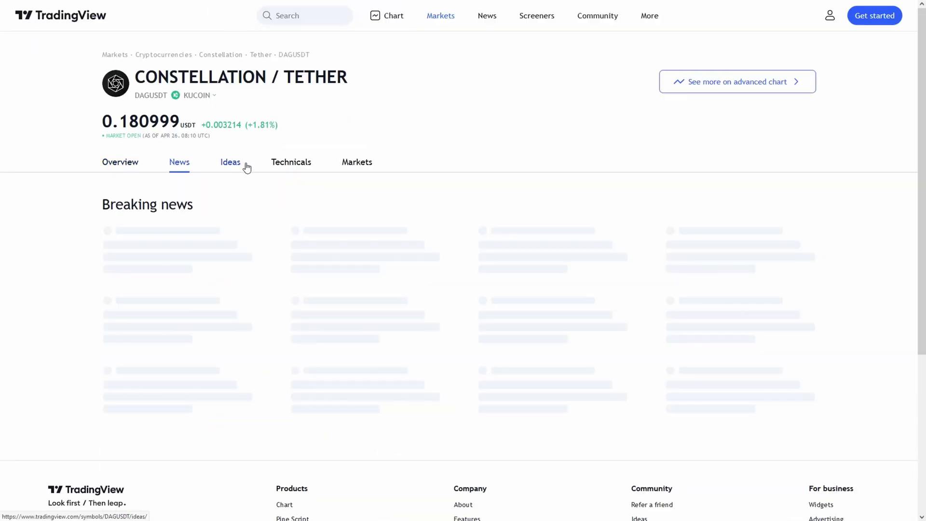
Bring up the DAGUSDT technical ratings via the Ideas and Technicals sections.
click(234, 168)
click(287, 164)
scroll(30, 195, down, 3)
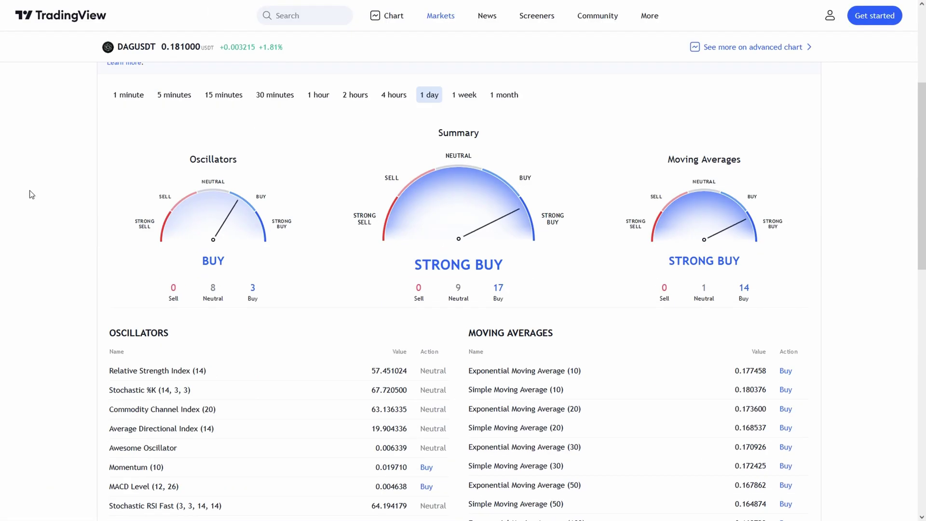